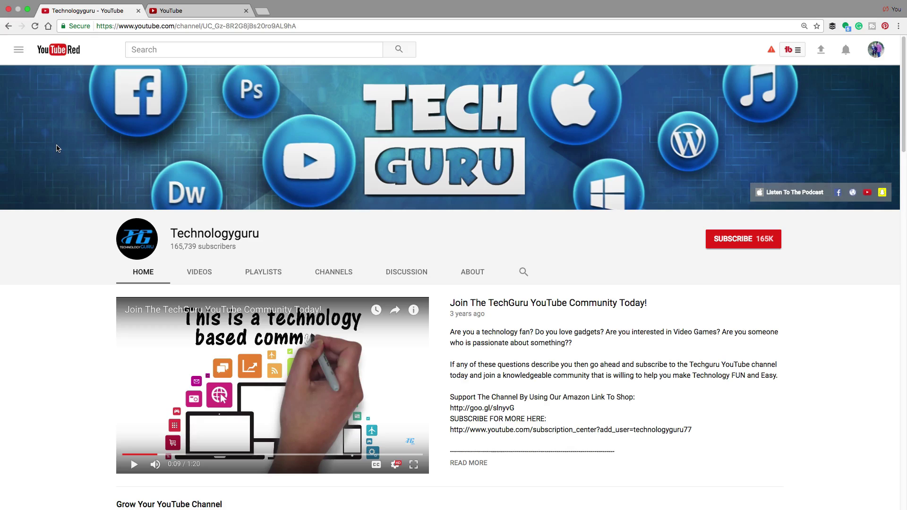
Check the new YouTube look tab, return to Technologyguru, and open the Dark Theme panel
left_click(161, 11)
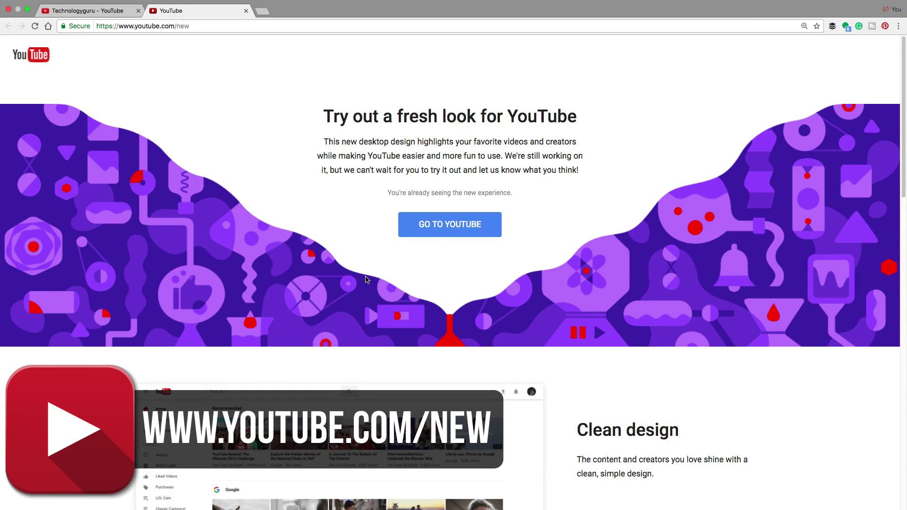
left_click(88, 11)
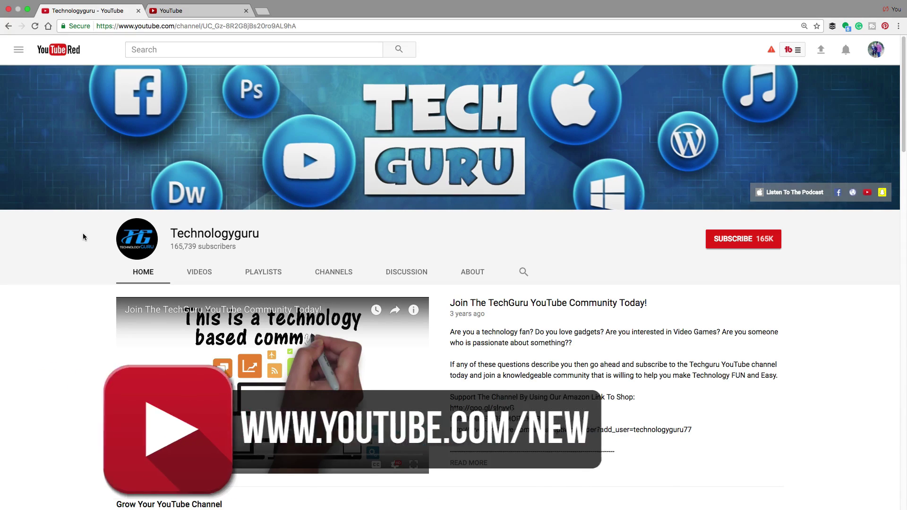
scroll(82, 253, "down", 3)
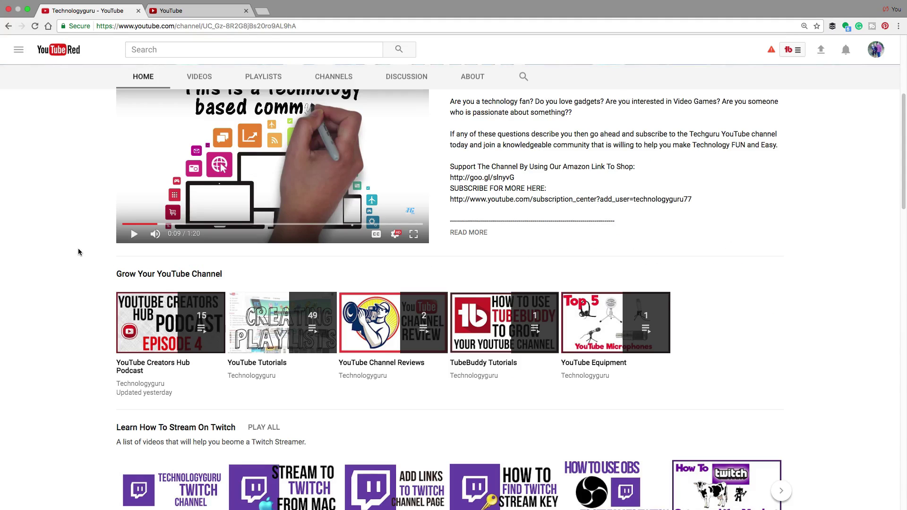
scroll(80, 254, "up", 4)
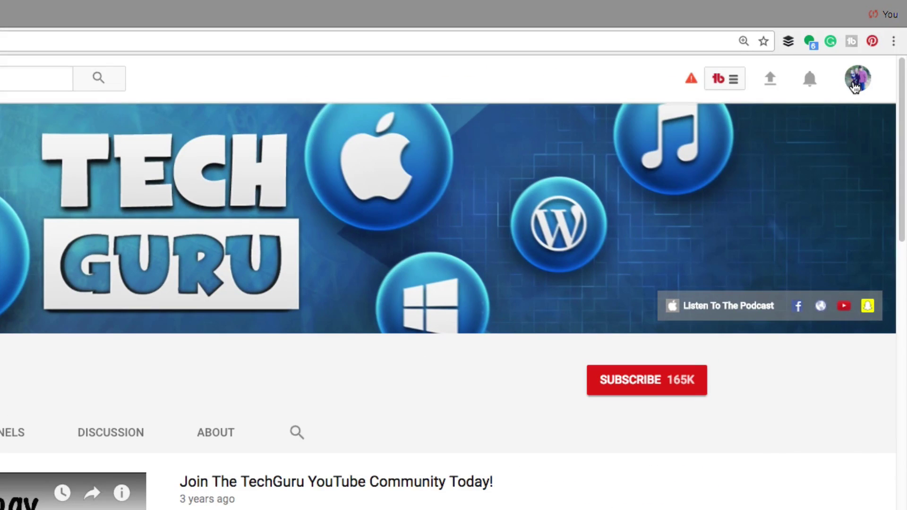
left_click(856, 84)
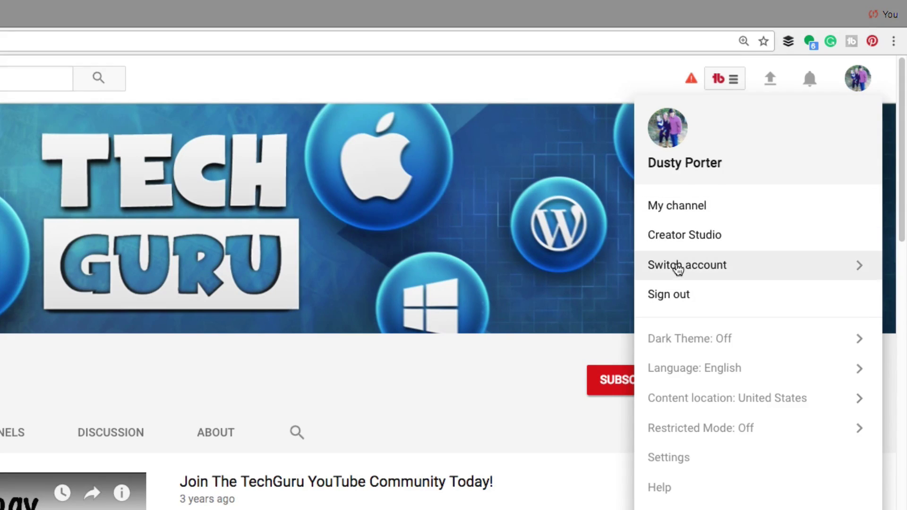
left_click(675, 349)
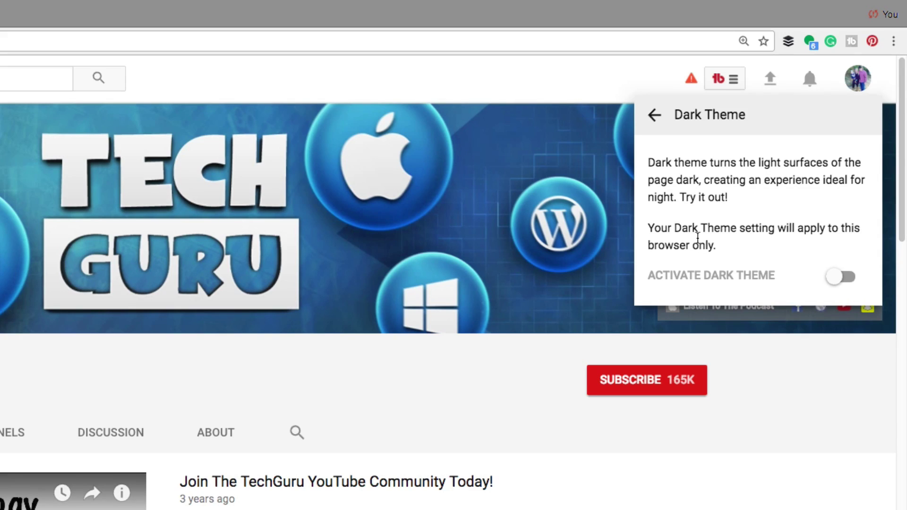
Switch on 'Activate Dark Theme' and close the panel to show the dark channel page
left_click(833, 282)
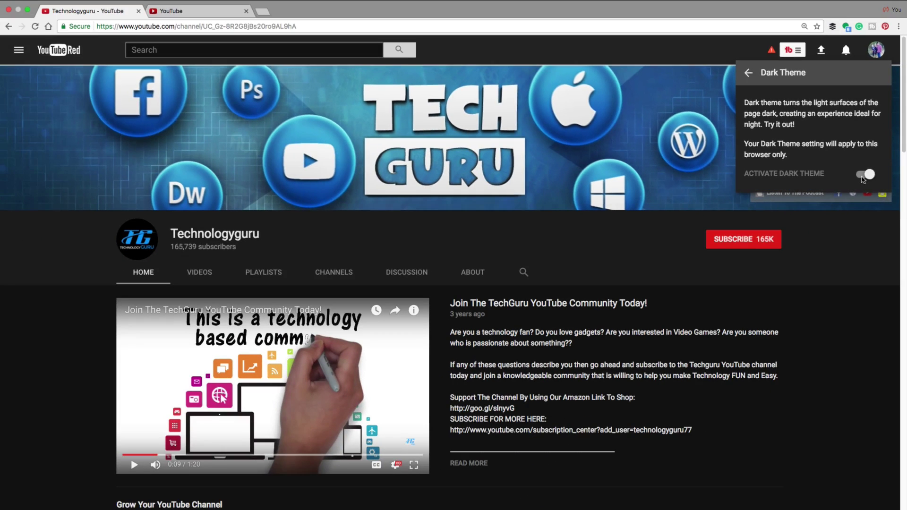
left_click(840, 333)
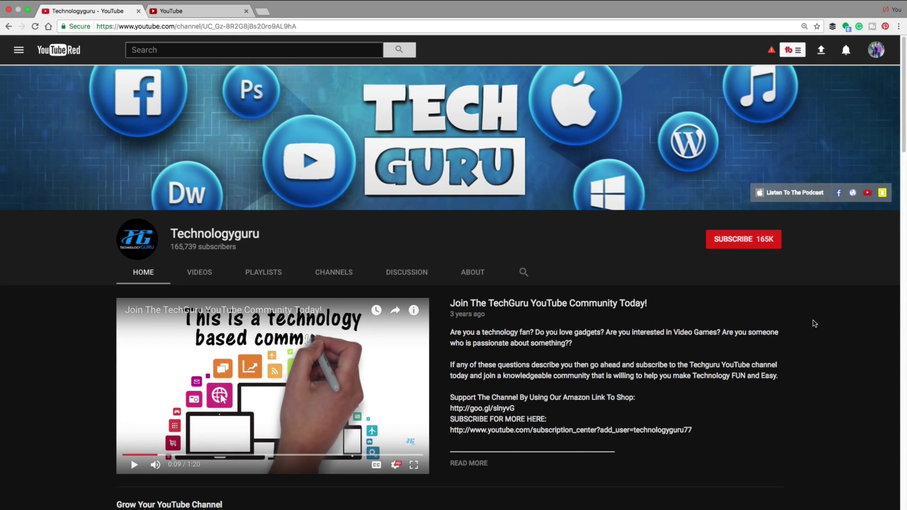
scroll(810, 308, "down", 5)
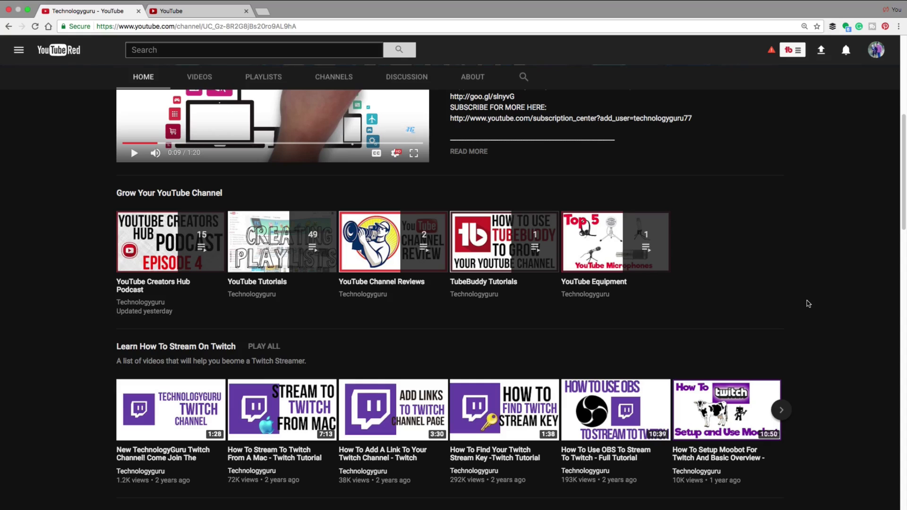
scroll(807, 303, "down", 4)
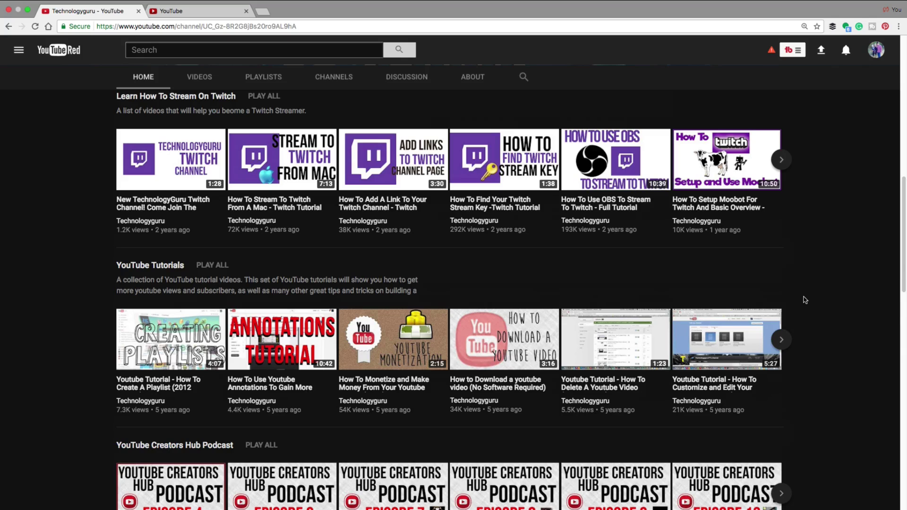
scroll(802, 302, "up", 10)
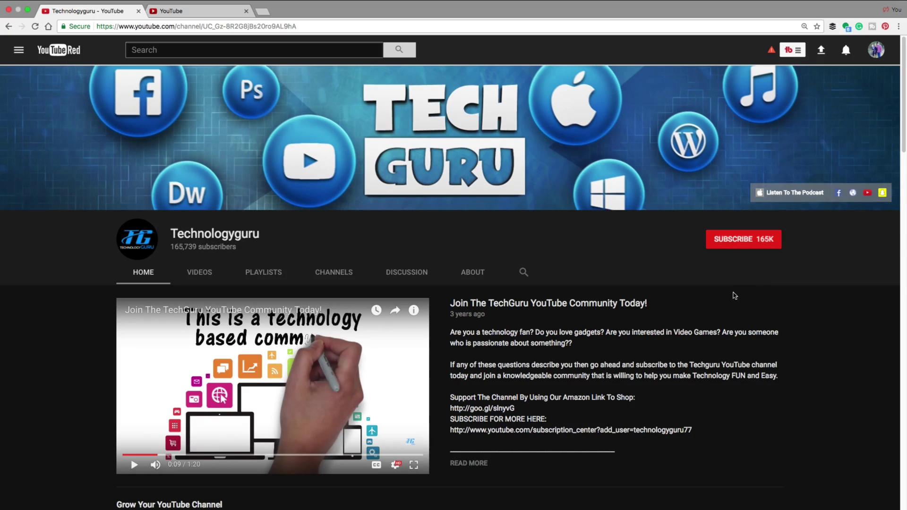
scroll(272, 291, "down", 5)
scroll(212, 319, "down", 1)
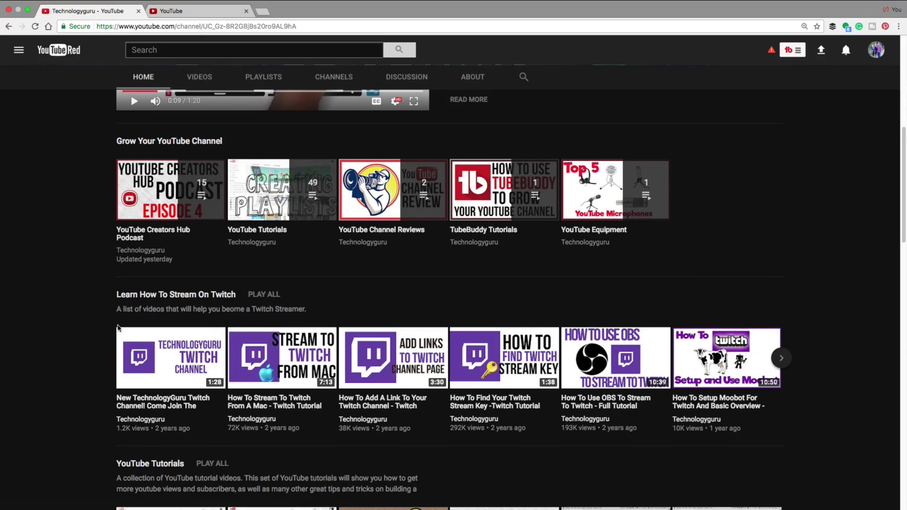
left_click(157, 348)
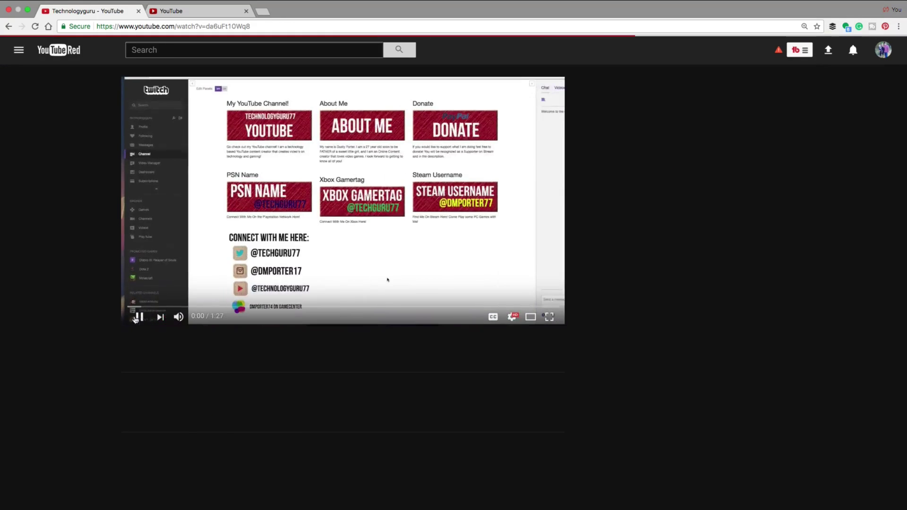
scroll(94, 332, "down", 3)
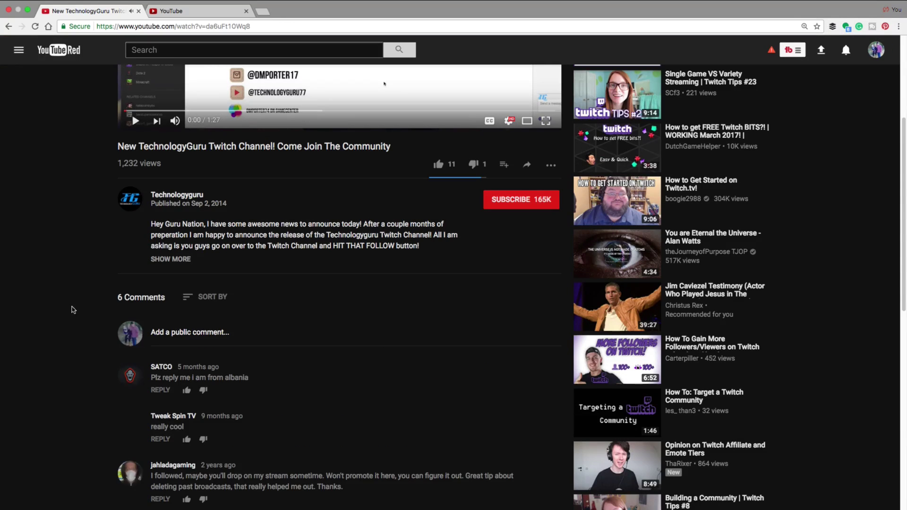
scroll(43, 290, "up", 3)
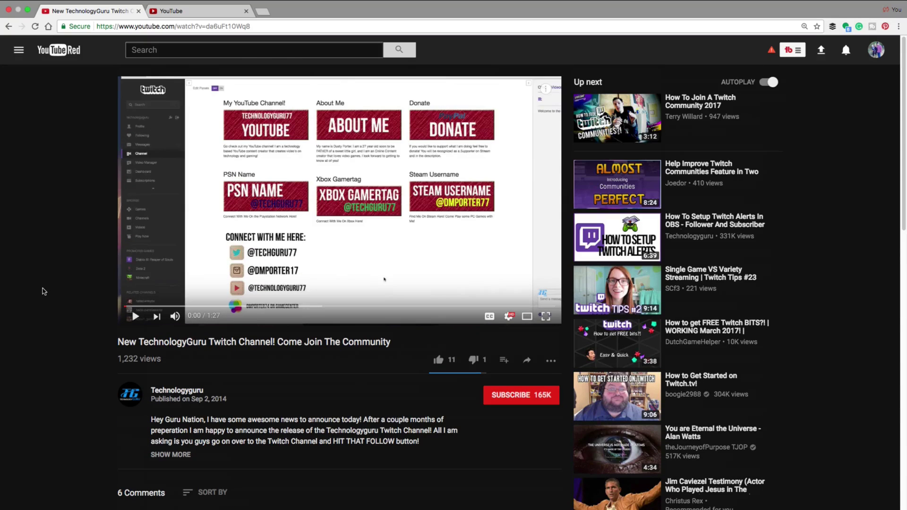
scroll(39, 291, "down", 2)
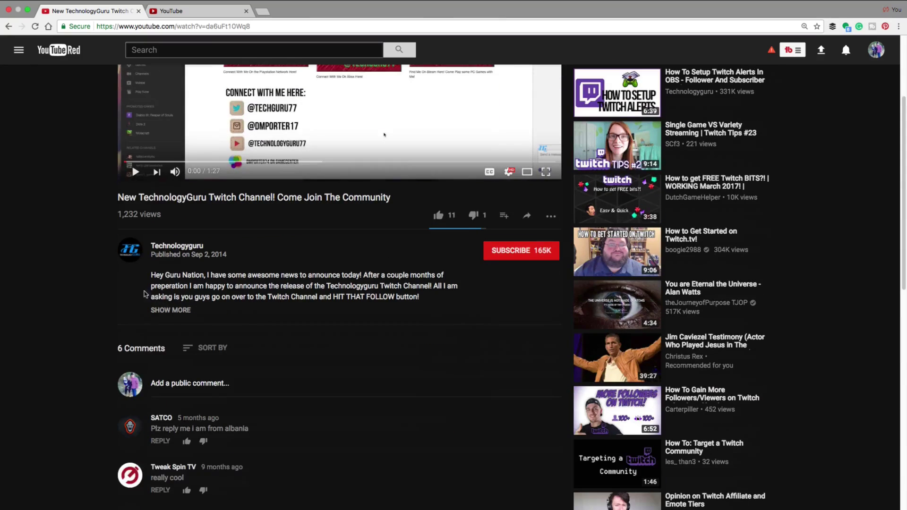
left_click(175, 252)
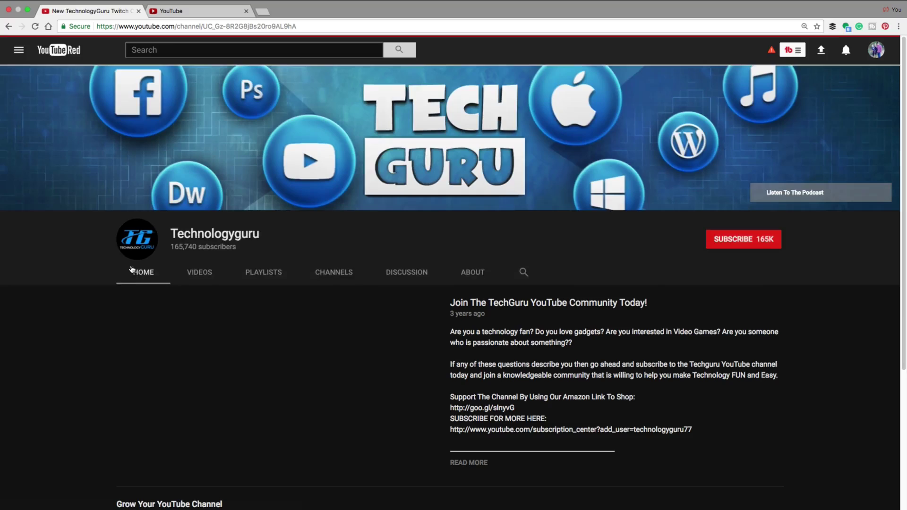
Pause the Technologyguru channel trailer and switch to the new YouTube look tab
left_click(133, 465)
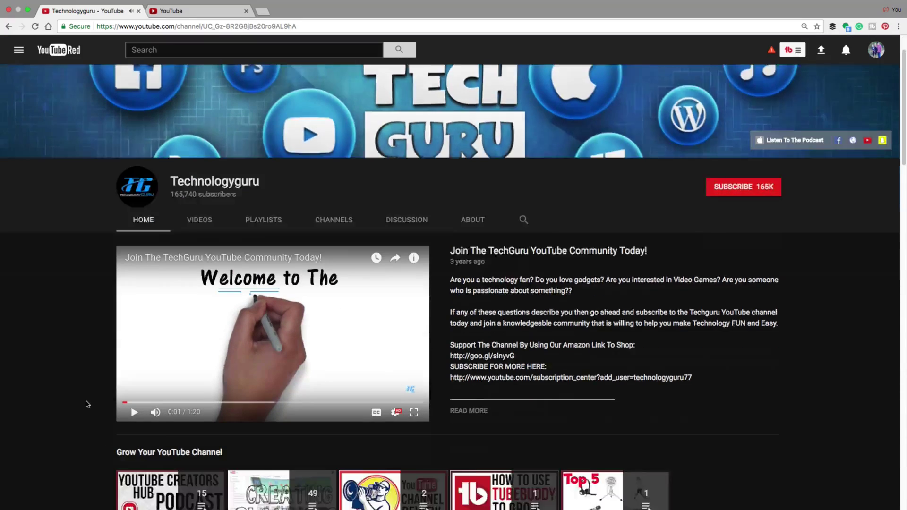
scroll(87, 403, "down", 2)
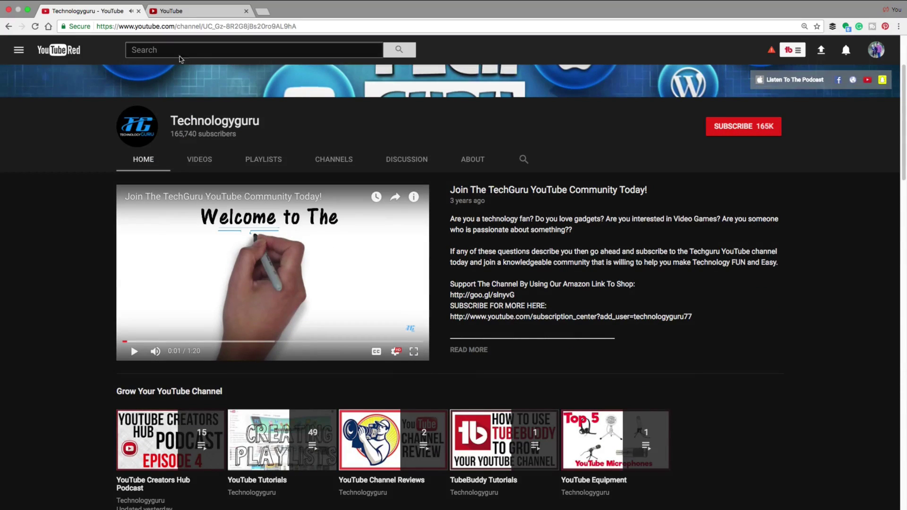
left_click(173, 10)
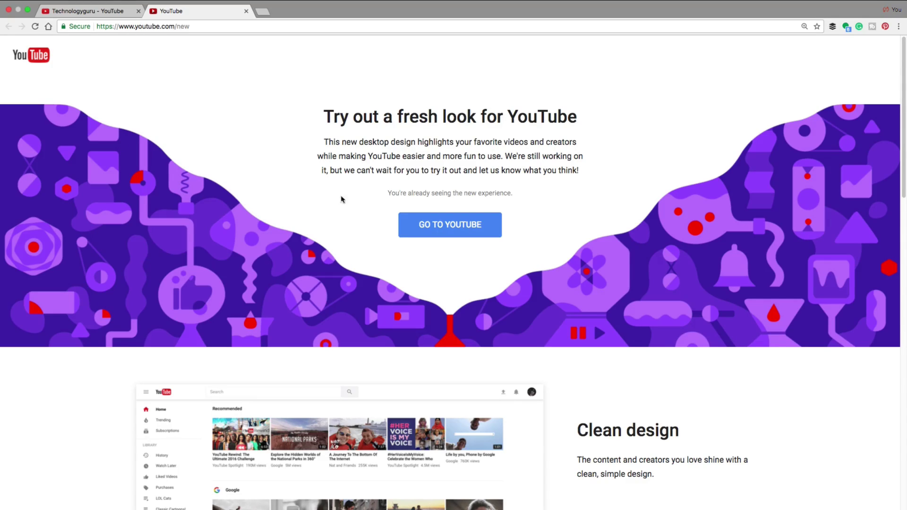
Return to the first tab showing the Technologyguru channel in dark theme
left_click(87, 11)
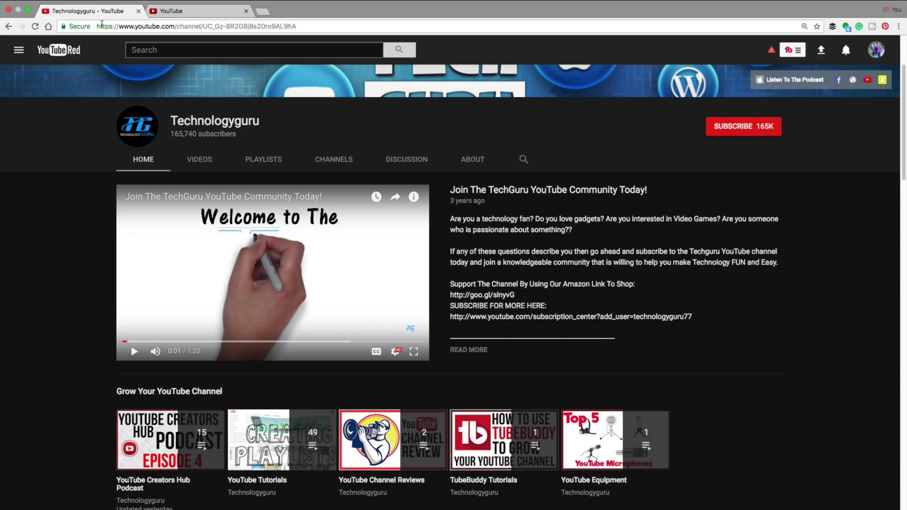